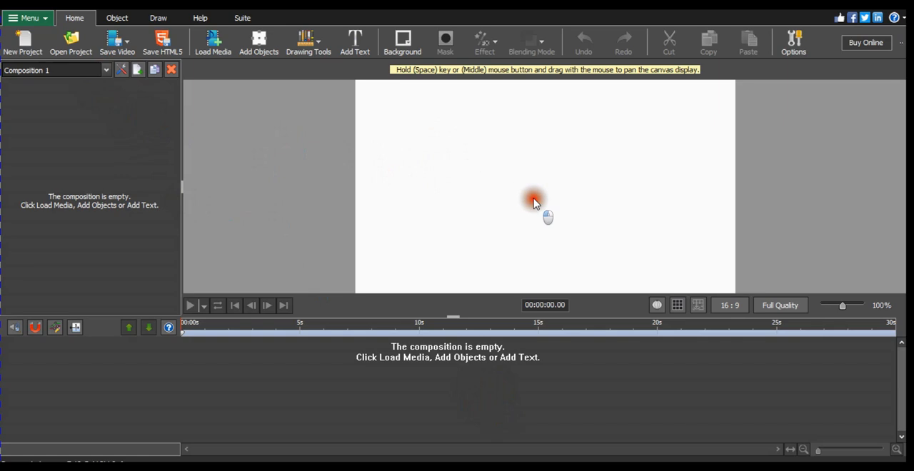
pyautogui.click(75, 44)
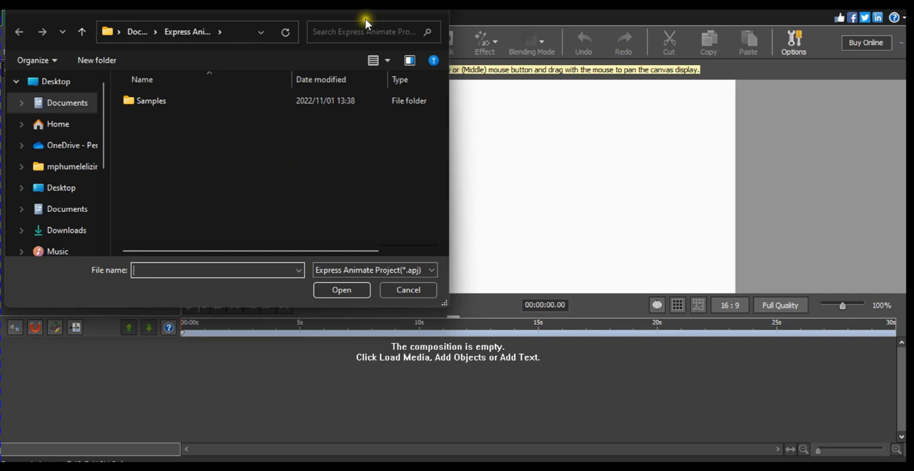
pyautogui.click(437, 6)
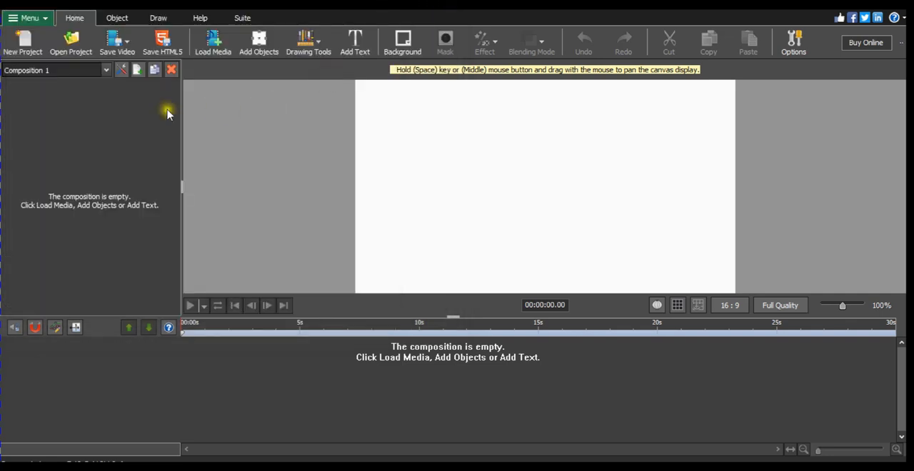
pyautogui.click(20, 45)
# Load the Trek Net image from the Desktop folder into Composition 1
pyautogui.click(215, 51)
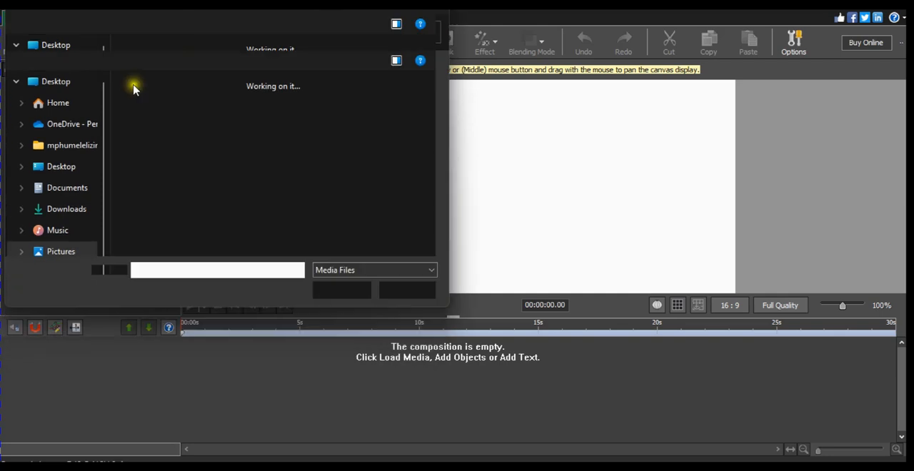
pyautogui.click(80, 172)
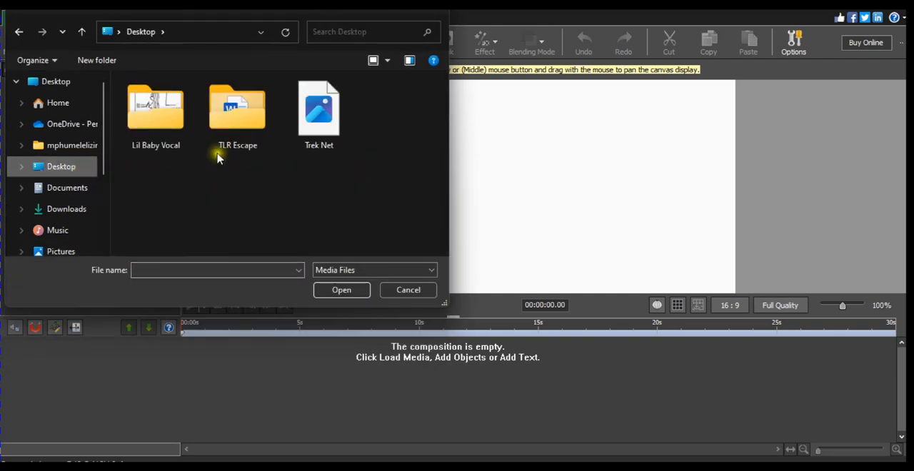
pyautogui.click(317, 129)
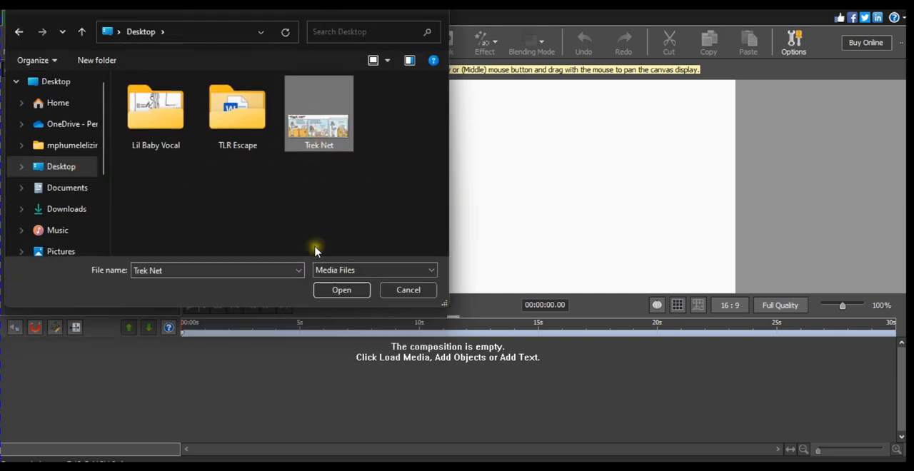
pyautogui.click(347, 291)
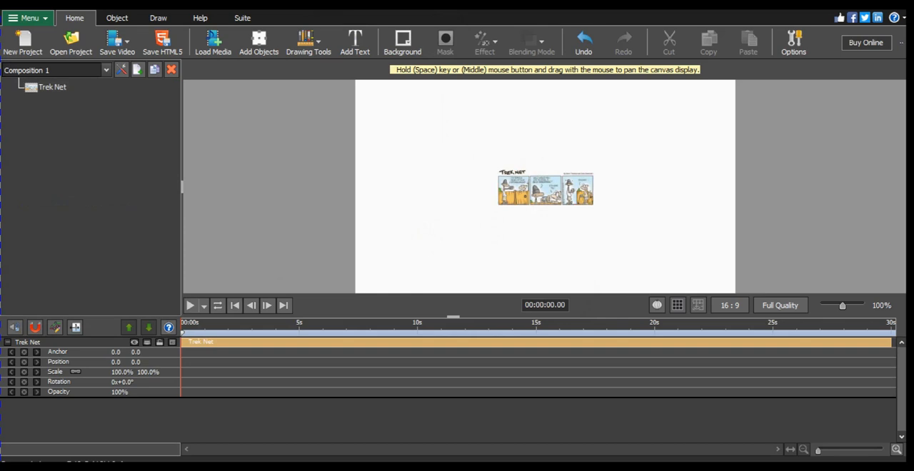
# Add the Trek Net image again by opening the desktop file with Express Animate, and delete the duplicate object
pyautogui.click(840, 7)
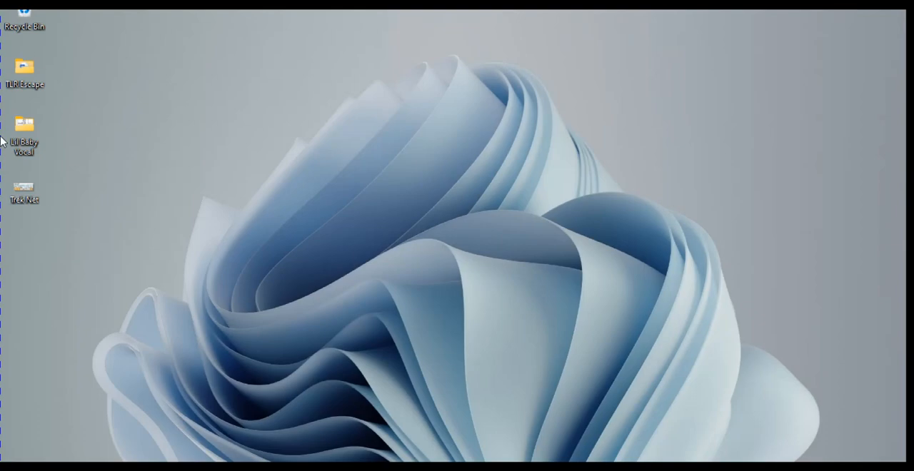
pyautogui.click(15, 192)
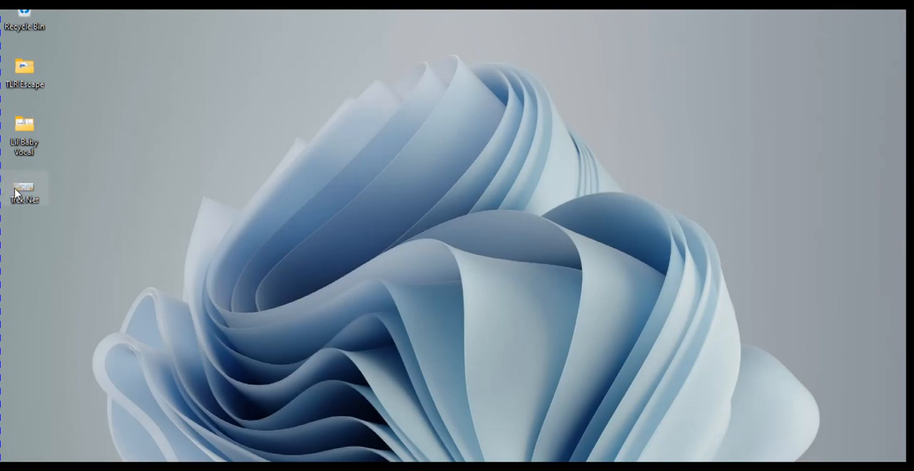
pyautogui.rightClick(15, 192)
pyautogui.moveTo(76, 178)
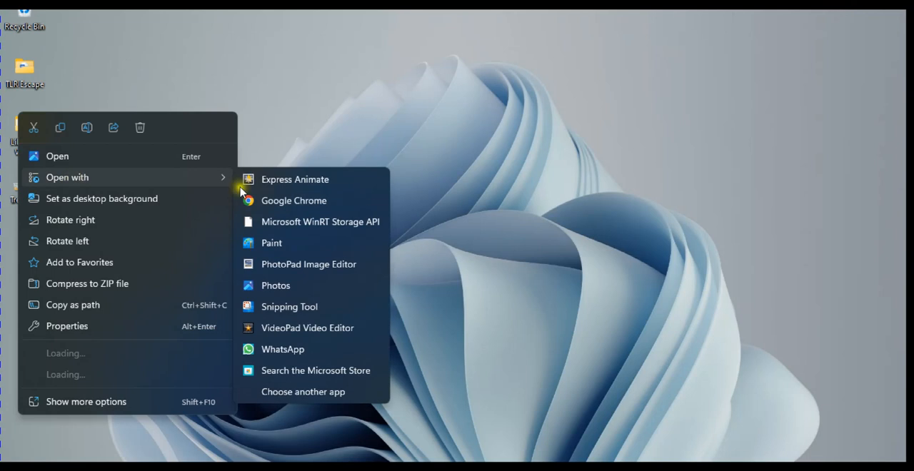
pyautogui.click(276, 179)
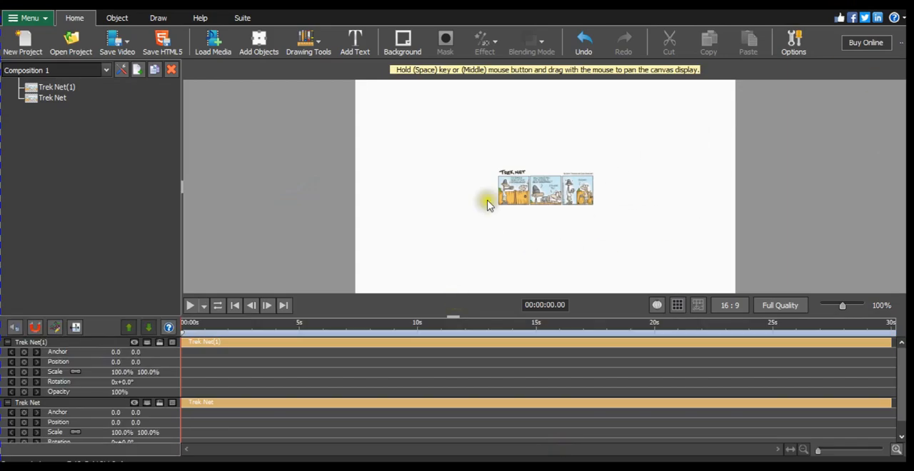
pyautogui.click(529, 194)
pyautogui.press('Delete')
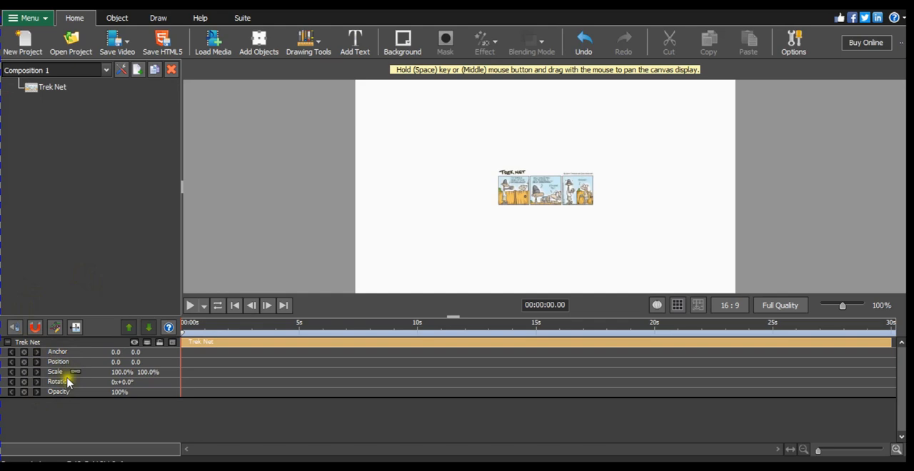
# Collapse the Trek Net track's properties in the timeline and leave the image deselected
pyautogui.click(12, 345)
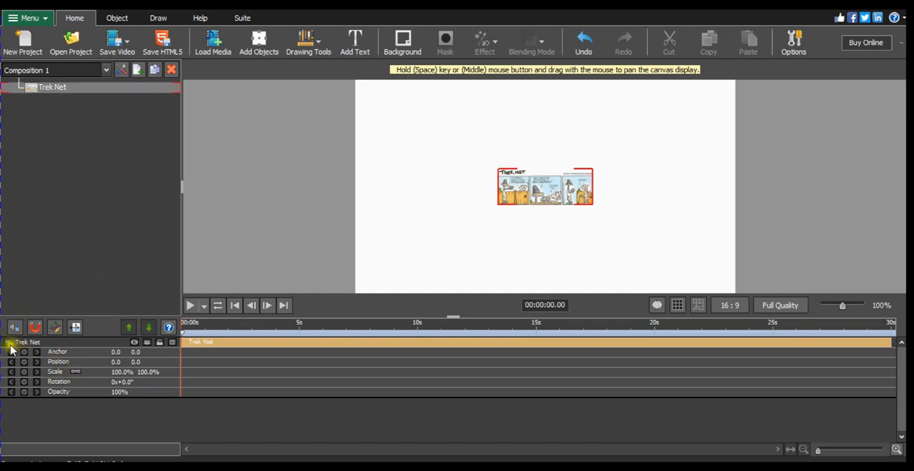
pyautogui.click(8, 343)
pyautogui.click(385, 278)
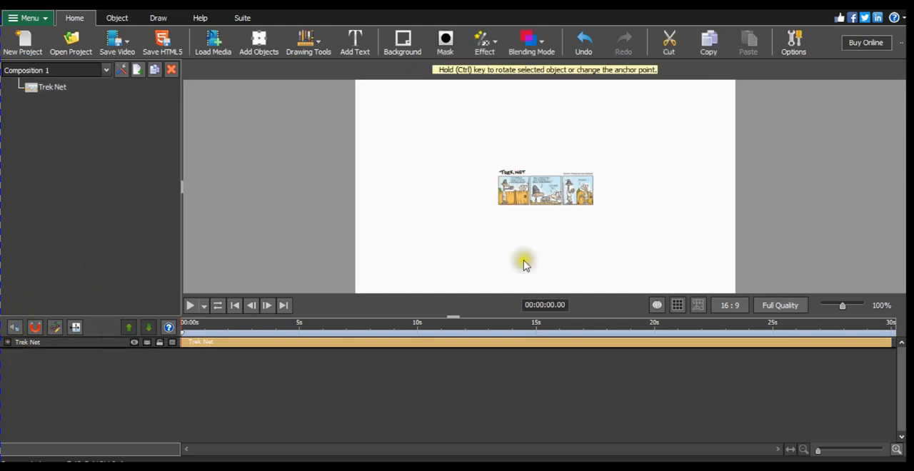
# Stretch the Trek Net image horizontally and vertically until it nearly fills the white canvas
pyautogui.click(578, 194)
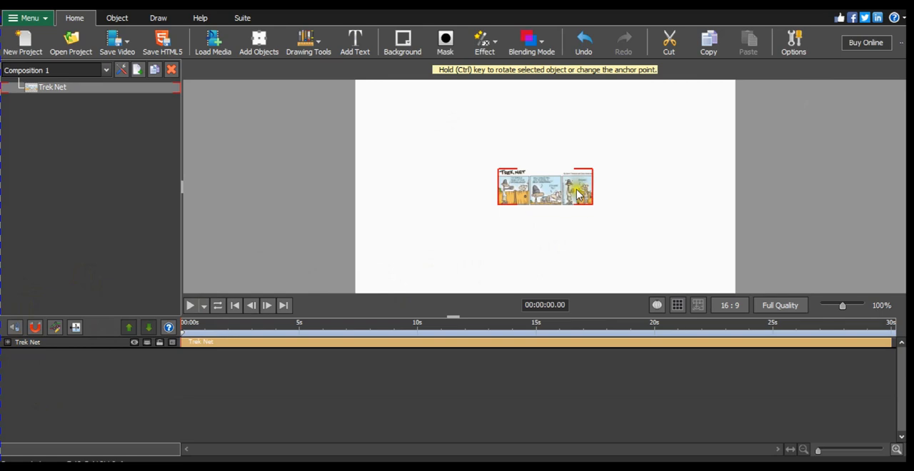
pyautogui.click(577, 200)
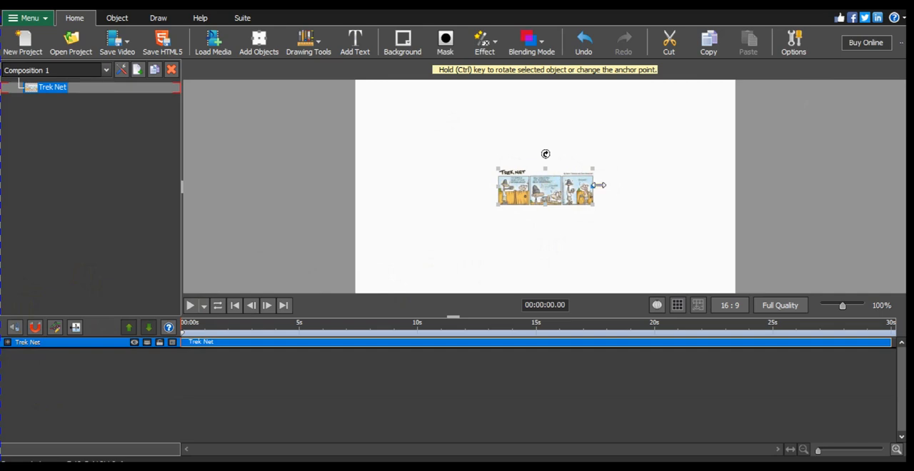
pyautogui.moveTo(597, 185); pyautogui.dragTo(738, 191)
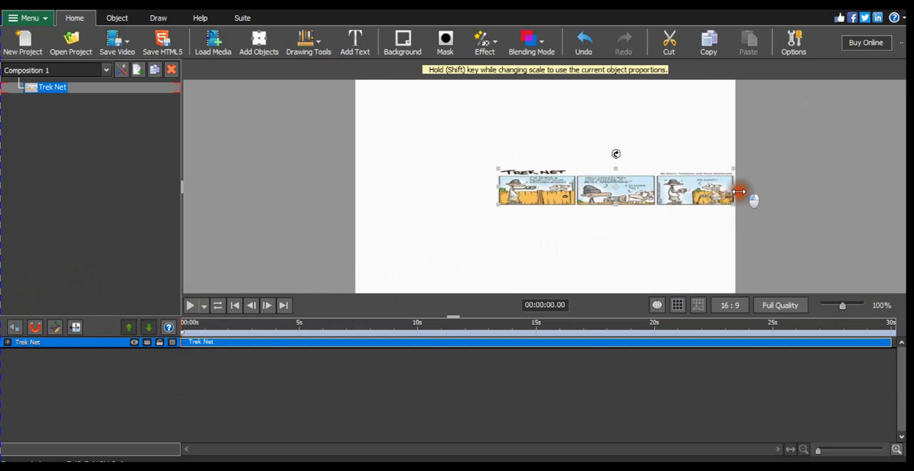
pyautogui.moveTo(498, 185); pyautogui.dragTo(348, 186)
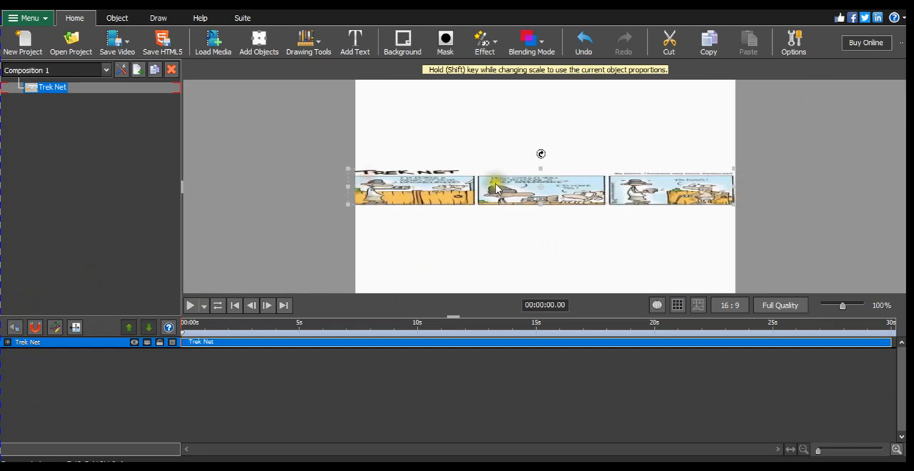
pyautogui.moveTo(540, 205); pyautogui.dragTo(554, 289)
pyautogui.moveTo(549, 170); pyautogui.dragTo(564, 88)
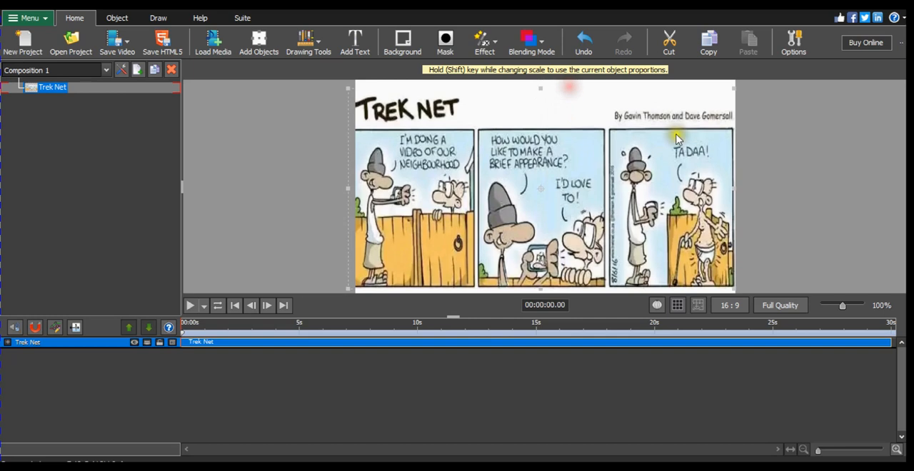
# Enlarge the Trek Net image to about 594.5% by 643.4% and position it at about 94.4, -10.9, showing the first panel
pyautogui.moveTo(741, 190); pyautogui.dragTo(869, 207)
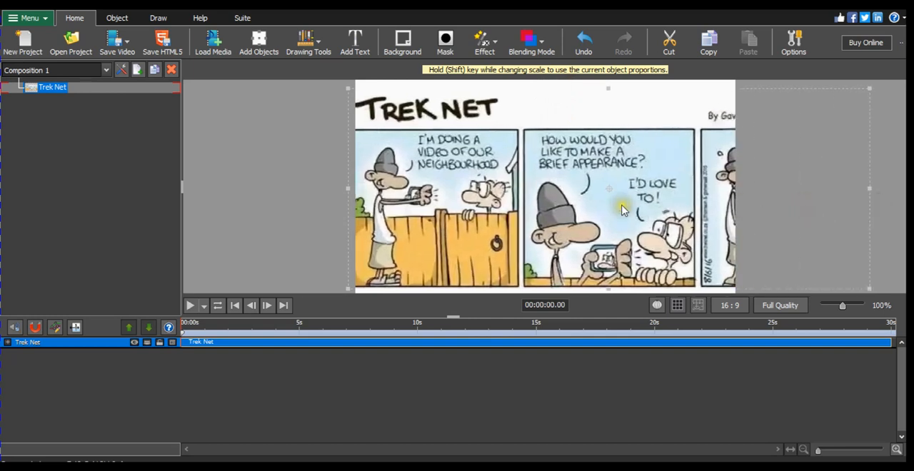
pyautogui.moveTo(570, 200); pyautogui.dragTo(642, 185)
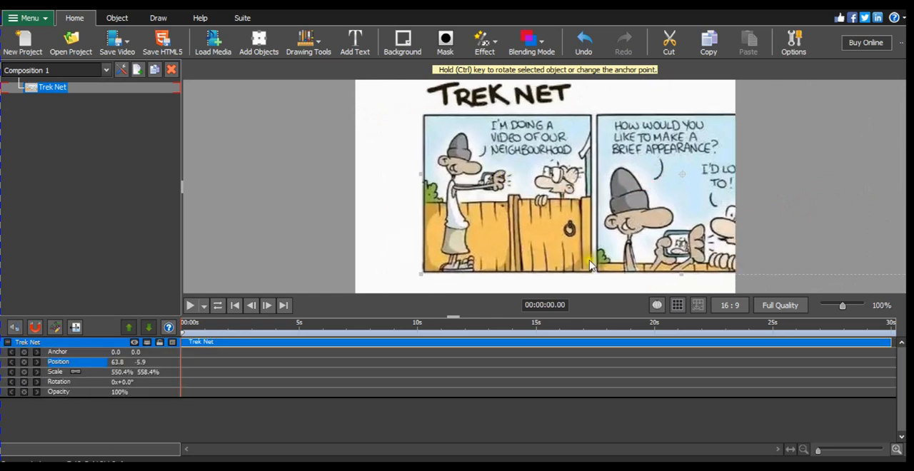
pyautogui.moveTo(683, 275)
pyautogui.mouseDown()
pyautogui.moveTo(690, 290)
pyautogui.moveTo(689, 268)
pyautogui.mouseUp()
pyautogui.moveTo(585, 169); pyautogui.dragTo(609, 142)
pyautogui.moveTo(444, 164); pyautogui.dragTo(407, 167)
pyautogui.moveTo(466, 183); pyautogui.dragTo(540, 187)
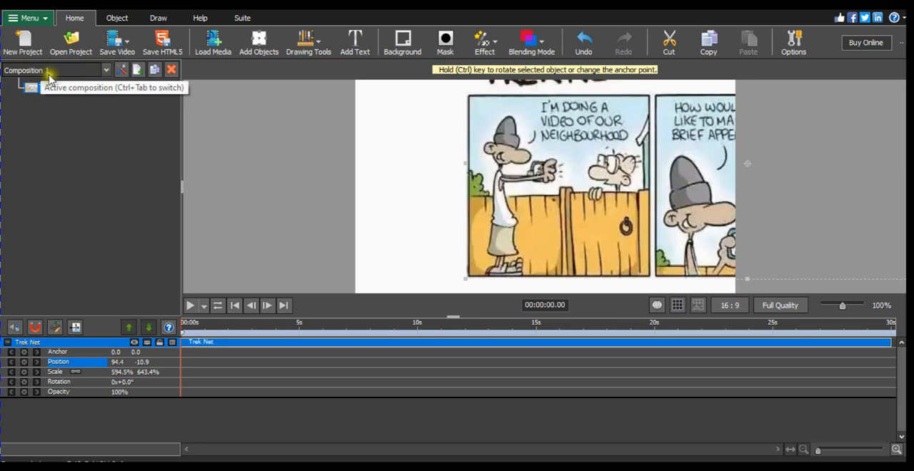
# Start a new composition and name it Person Draw
pyautogui.click(138, 72)
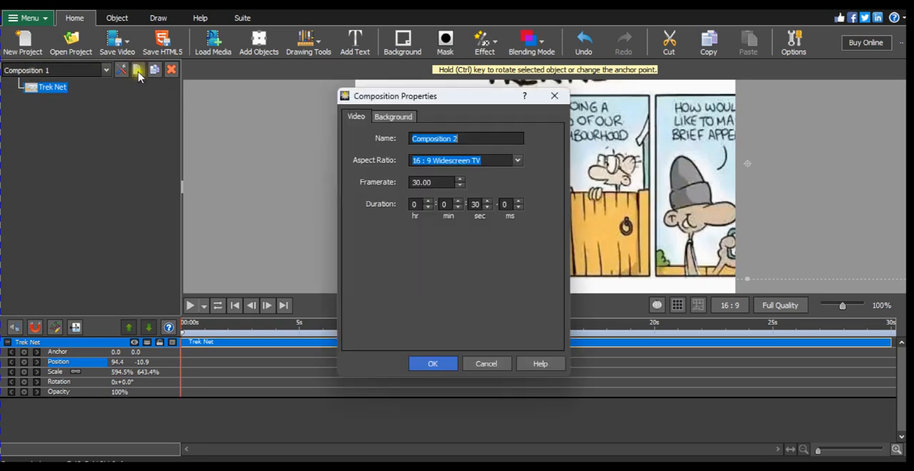
pyautogui.click(471, 143)
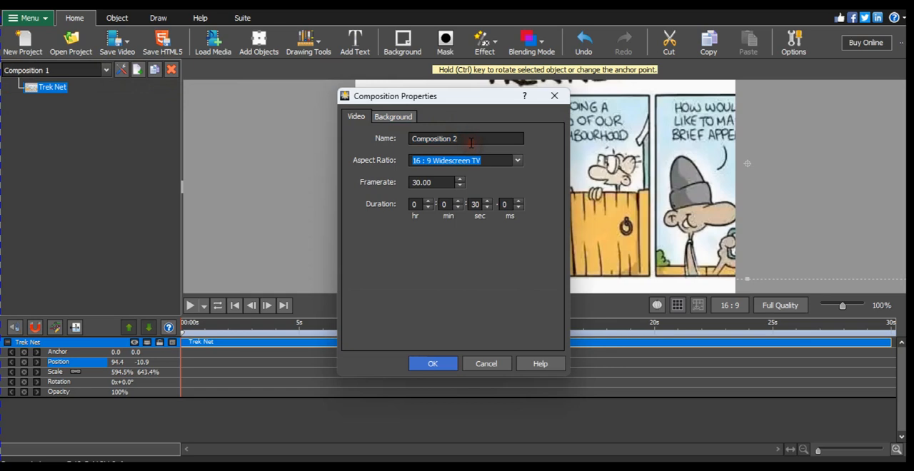
pyautogui.hotkey('ctrl', 'a')
pyautogui.press('capslock')
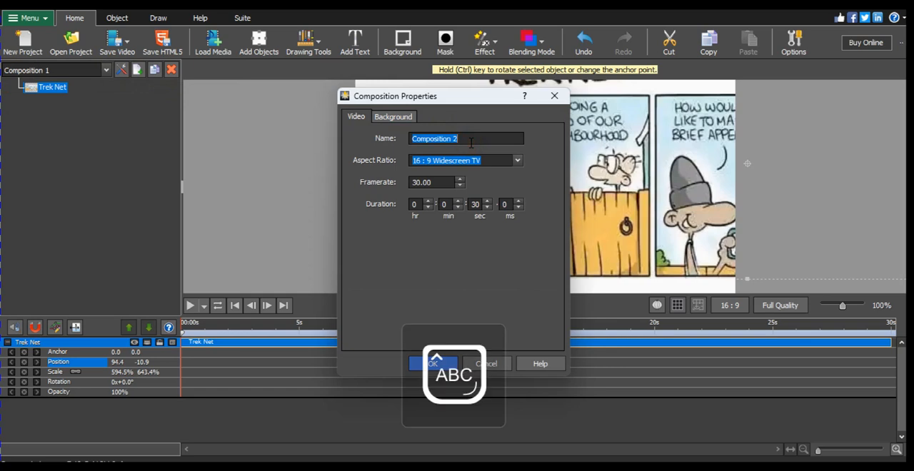
pyautogui.write('P')
pyautogui.press('capslock')
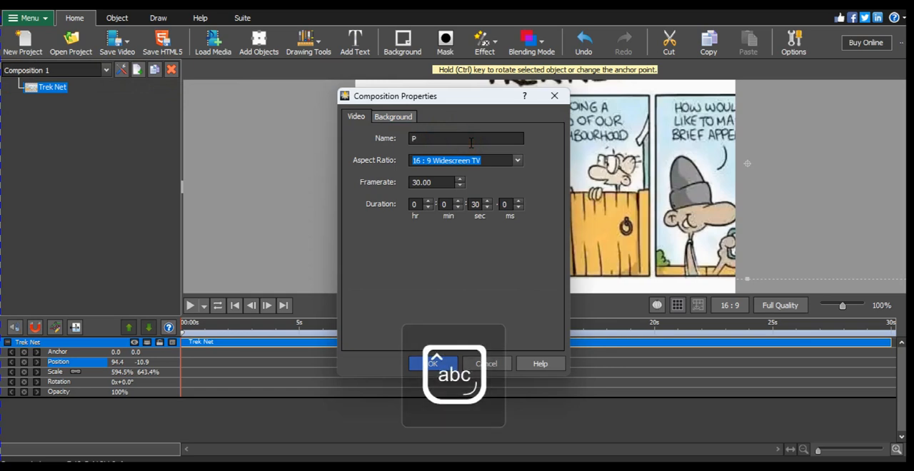
pyautogui.write('erson')
pyautogui.press('capslock')
pyautogui.write('D')
pyautogui.press('capslock')
pyautogui.write('raw')
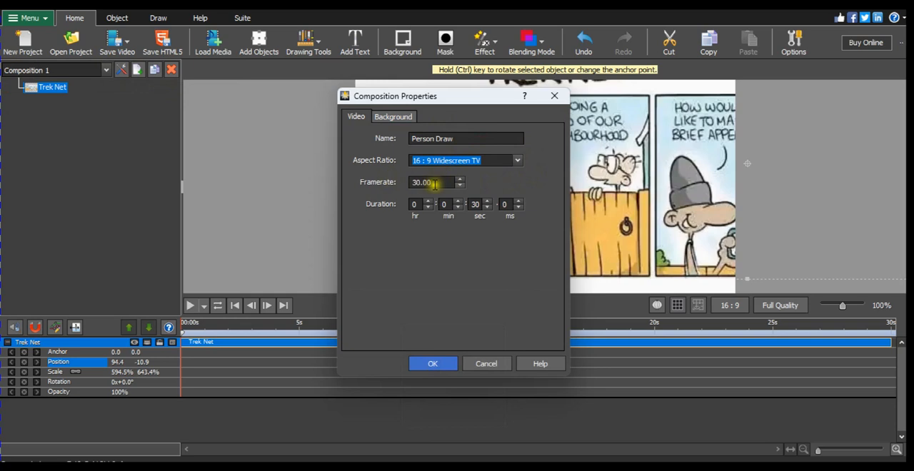
# Set the new composition's framerate to 24 and its duration to 5 seconds, and create it
pyautogui.moveTo(446, 184); pyautogui.dragTo(390, 183)
pyautogui.write('24')
pyautogui.click(477, 204)
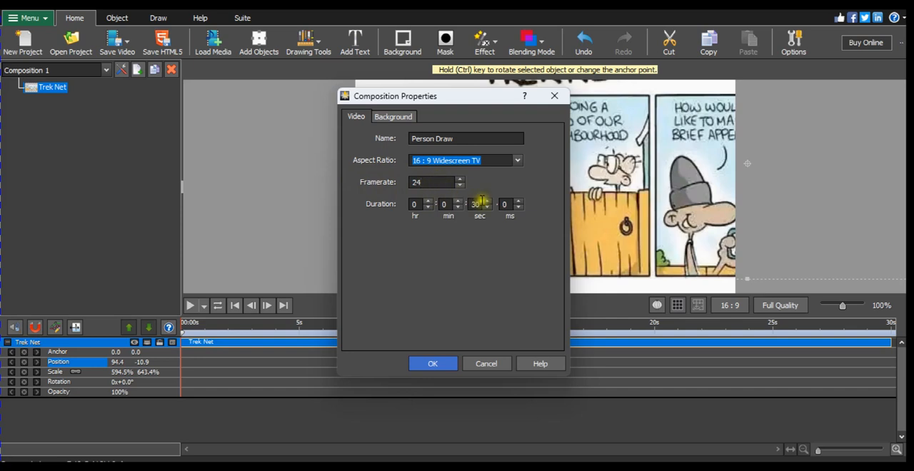
pyautogui.doubleClick(476, 203)
pyautogui.click(428, 366)
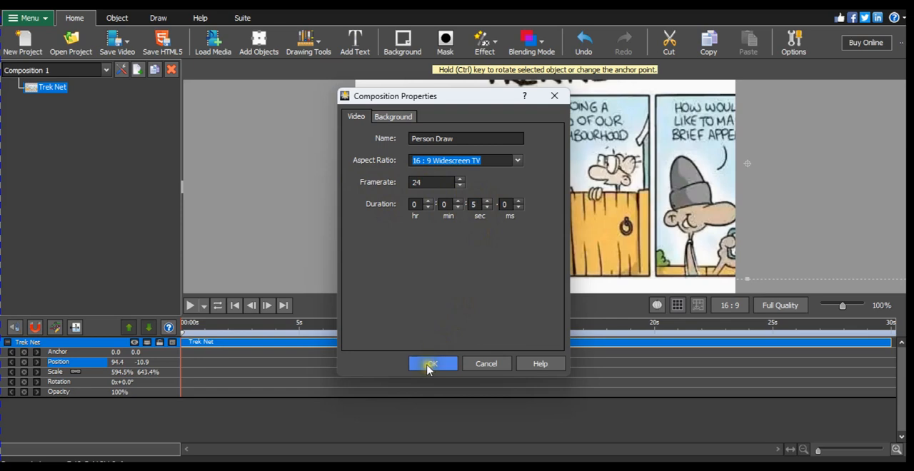
pyautogui.click(432, 365)
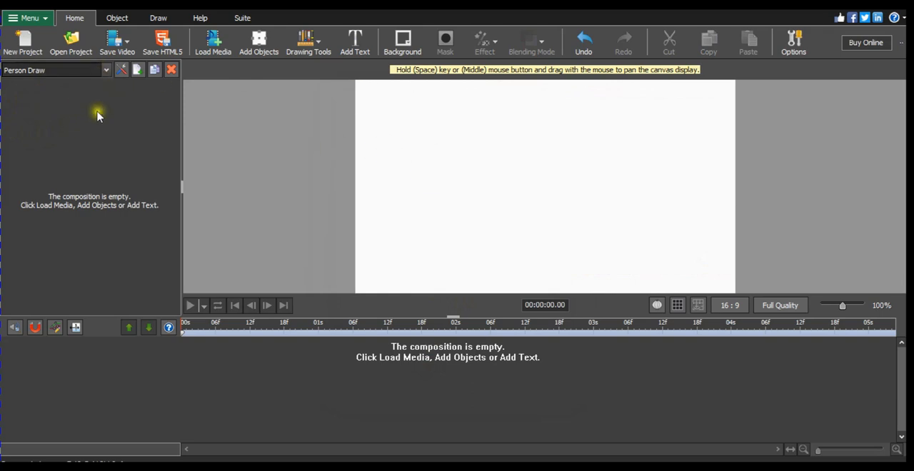
# Switch to Composition 1 to view the comic image, and return to the Person Draw composition
pyautogui.click(104, 69)
pyautogui.click(66, 86)
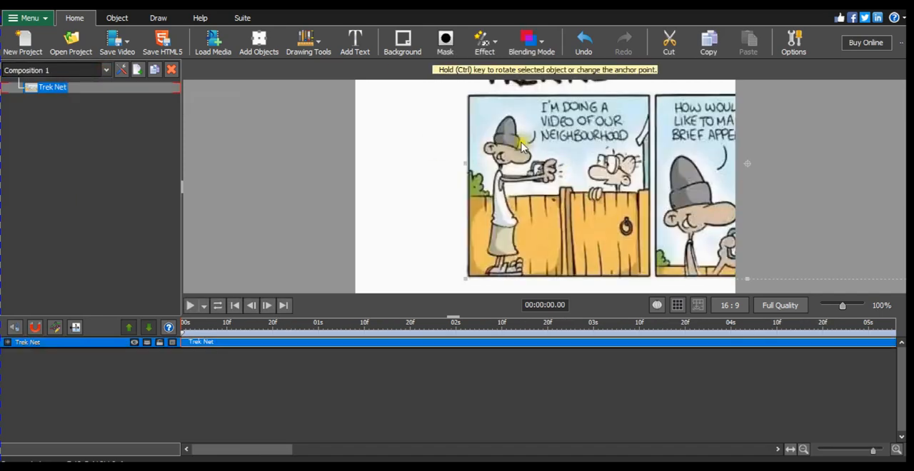
pyautogui.click(107, 68)
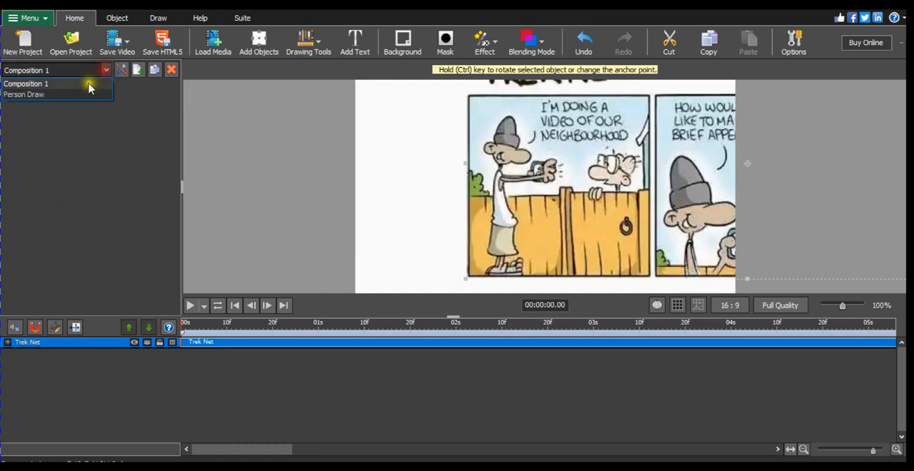
pyautogui.click(75, 96)
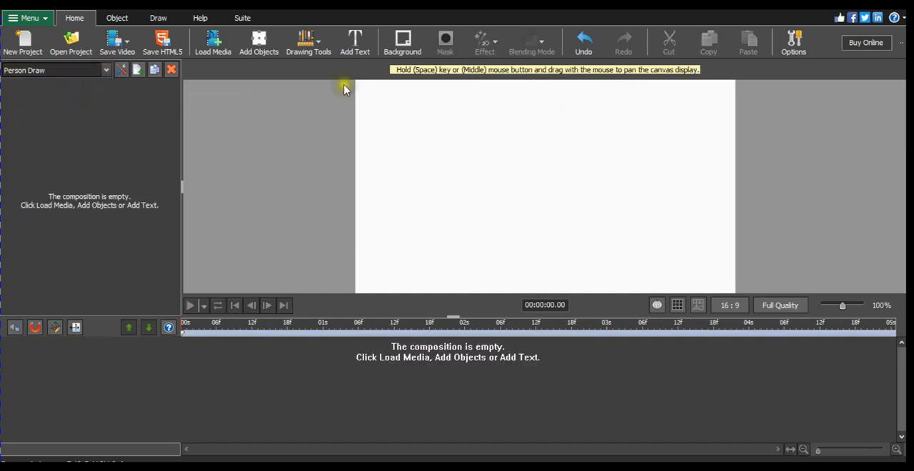
# Switch to Composition 1 and rename it Trek Net in its composition properties
pyautogui.click(107, 70)
pyautogui.click(86, 83)
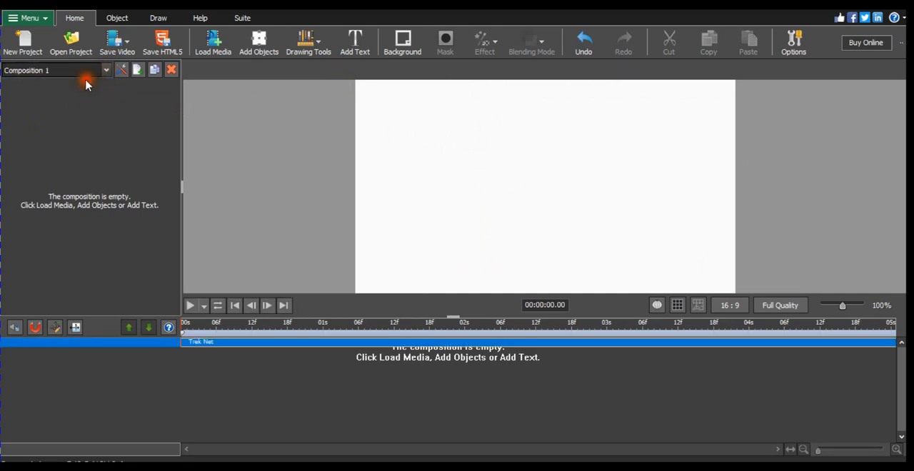
pyautogui.click(121, 71)
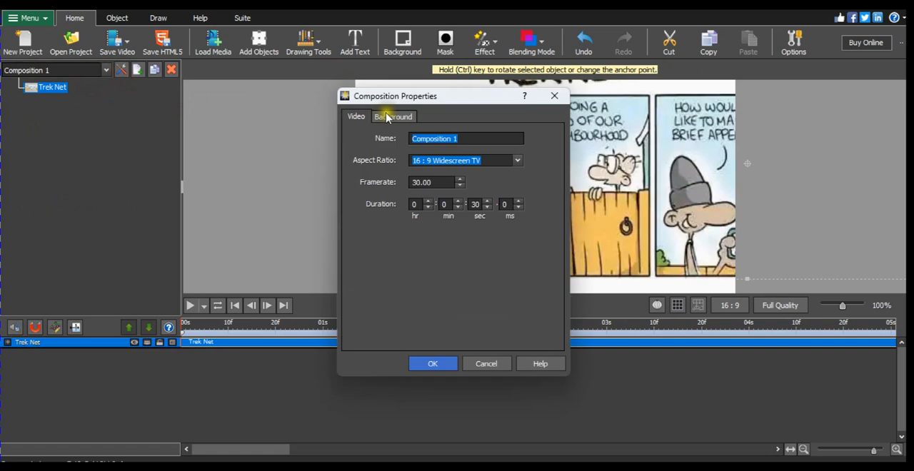
pyautogui.click(469, 137)
pyautogui.hotkey('ctrl', 'a')
pyautogui.press('capslock')
pyautogui.write('T')
pyautogui.press('capslock')
pyautogui.write('rek')
pyautogui.press('capslock')
pyautogui.write('N')
pyautogui.press('capslock')
pyautogui.write('e')
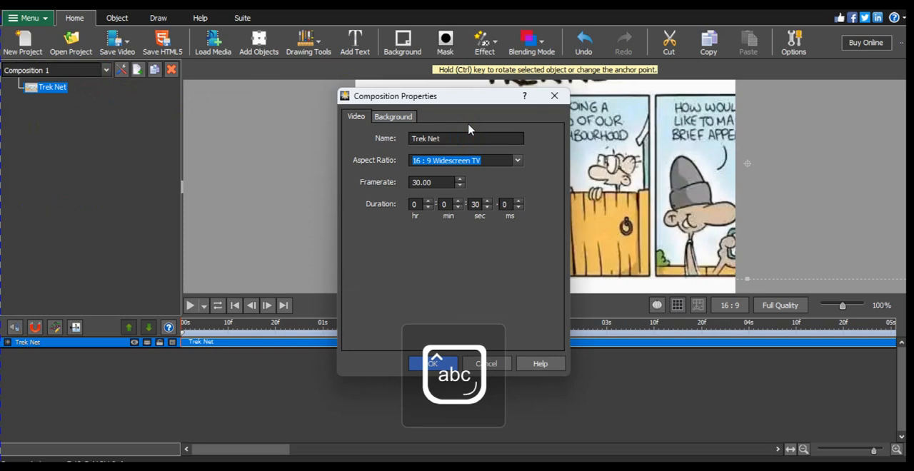
# Set the Trek Net composition's duration to 5 seconds and its framerate to 24, and apply the properties
pyautogui.click(477, 205)
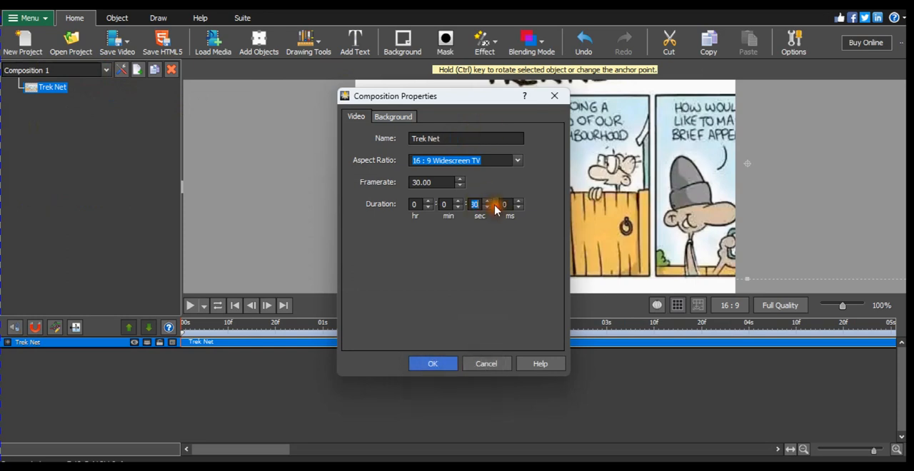
pyautogui.write('5')
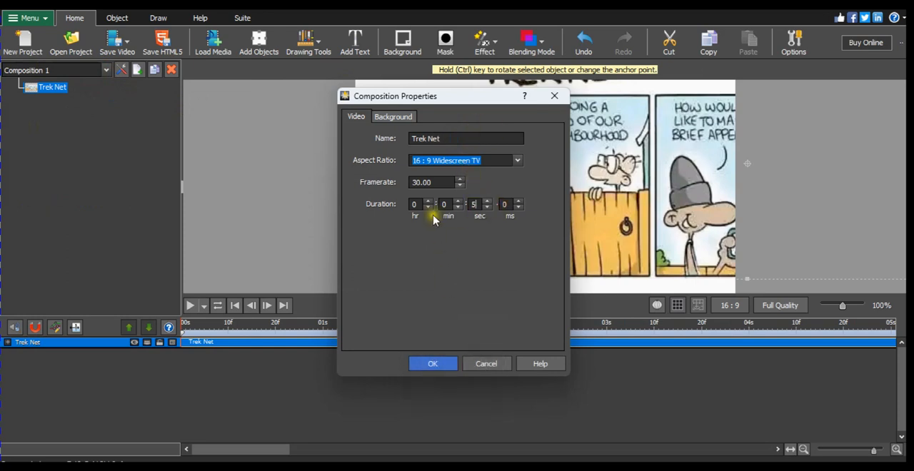
pyautogui.moveTo(439, 183); pyautogui.dragTo(378, 185)
pyautogui.write('24')
pyautogui.click(423, 363)
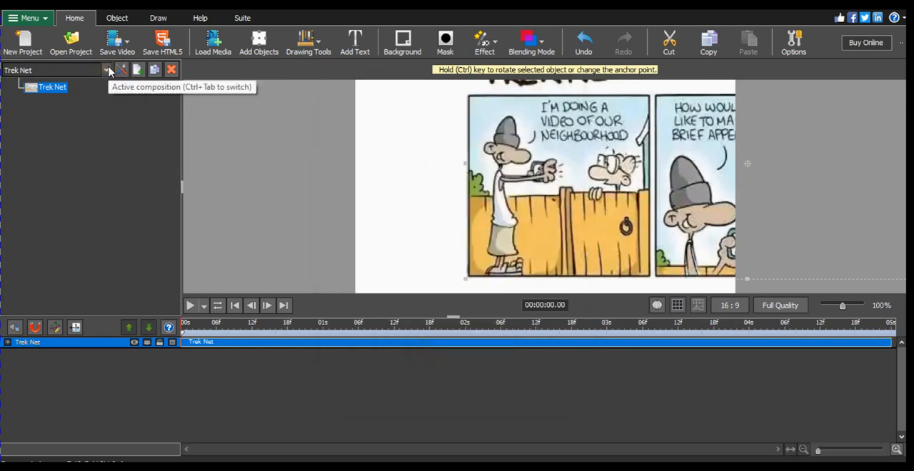
# Copy the Trek Net image from the Trek Net composition and paste it into the Person Draw composition
pyautogui.click(108, 70)
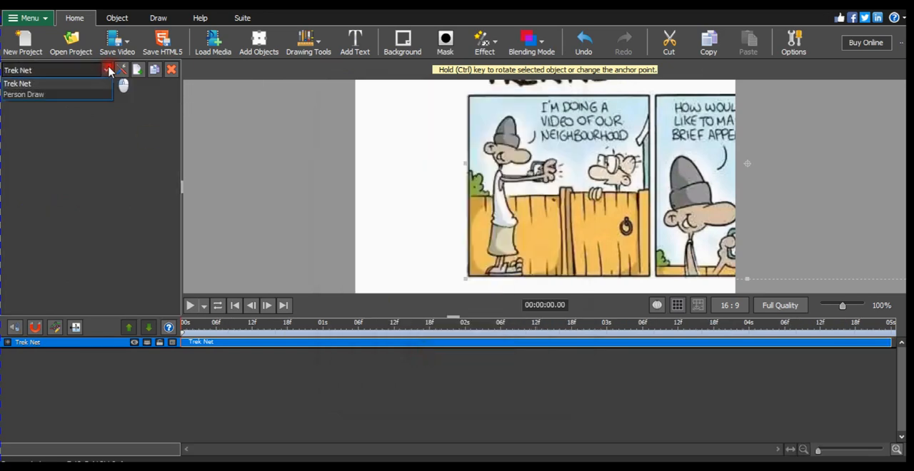
pyautogui.click(78, 93)
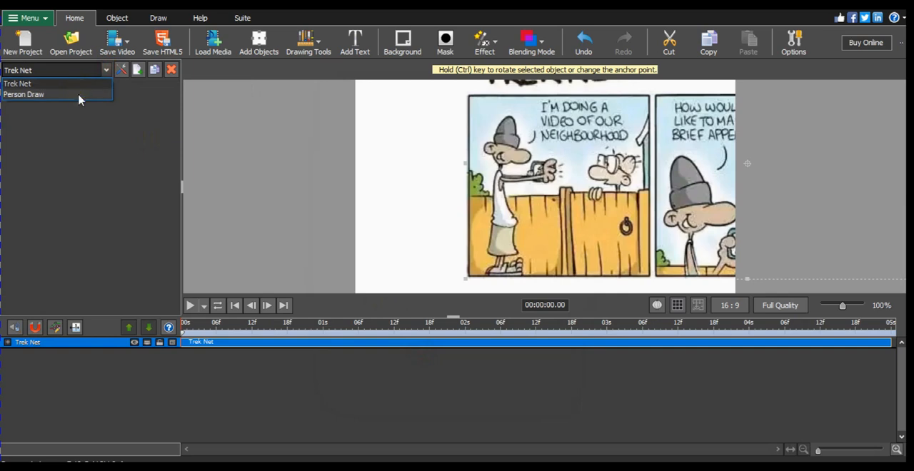
pyautogui.click(23, 184)
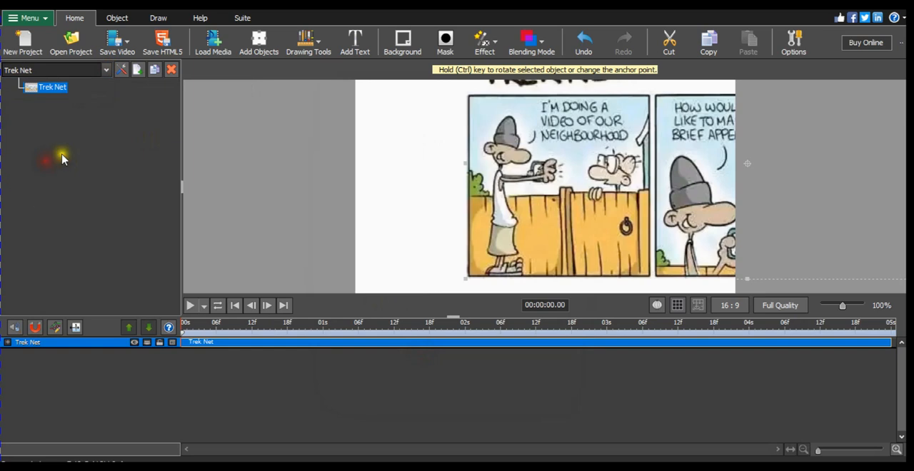
pyautogui.click(54, 90)
pyautogui.rightClick(55, 89)
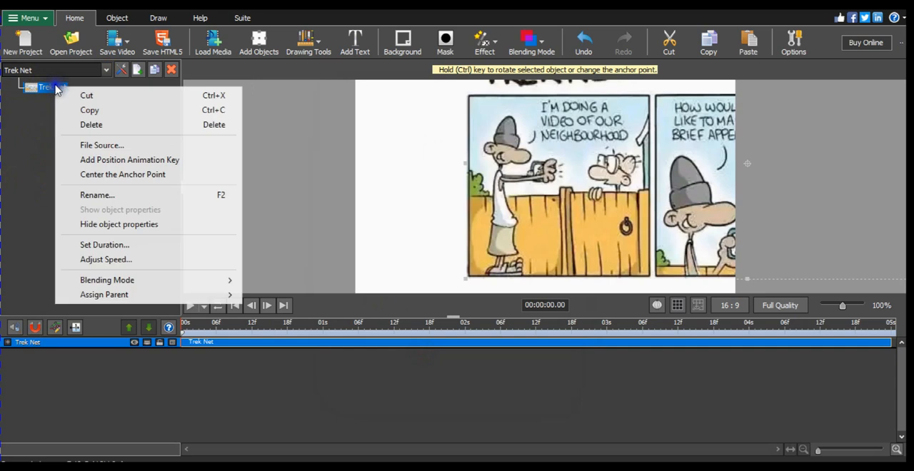
pyautogui.click(100, 112)
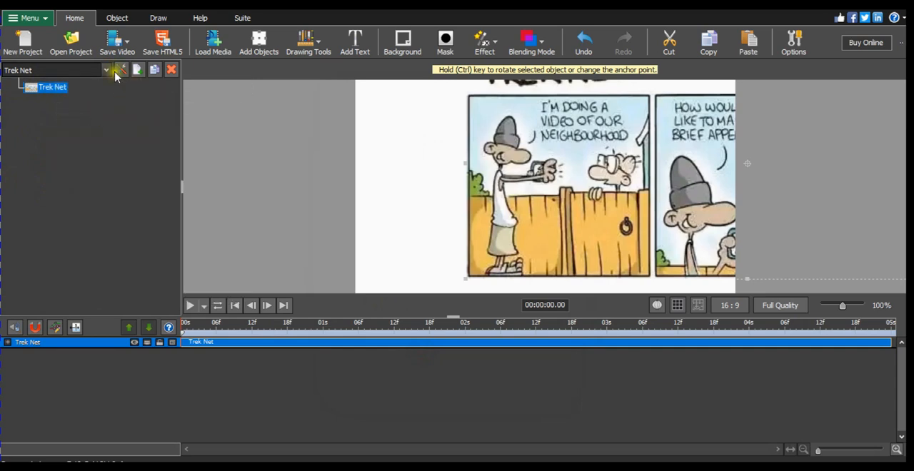
pyautogui.click(105, 71)
pyautogui.click(55, 97)
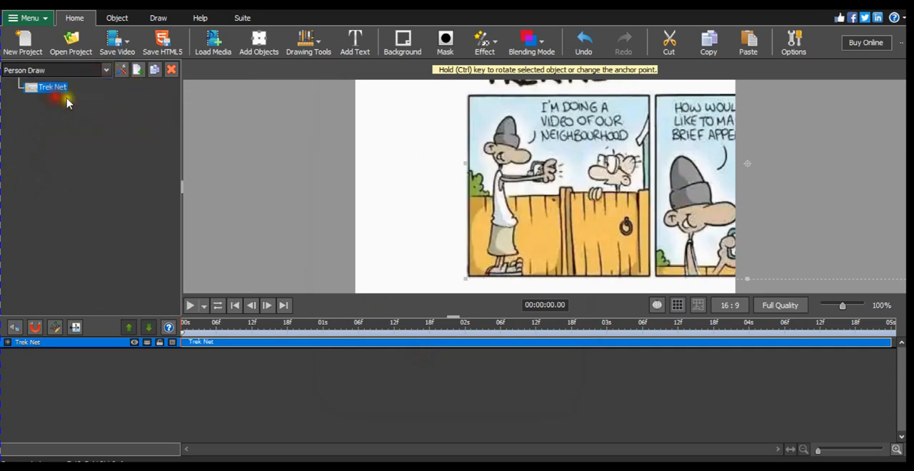
pyautogui.hotkey('ctrl', 'v')
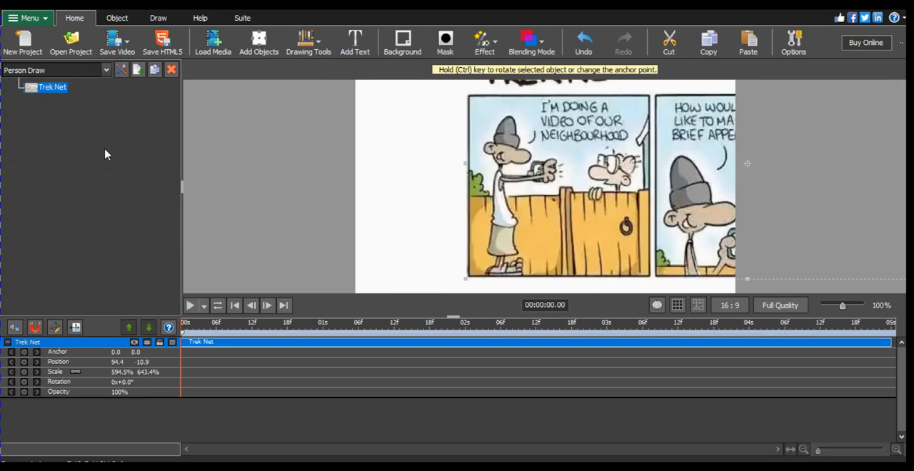
# Examine the comic's first panel up close and review the available object and drawing tools for tracing the character
pyautogui.click(109, 72)
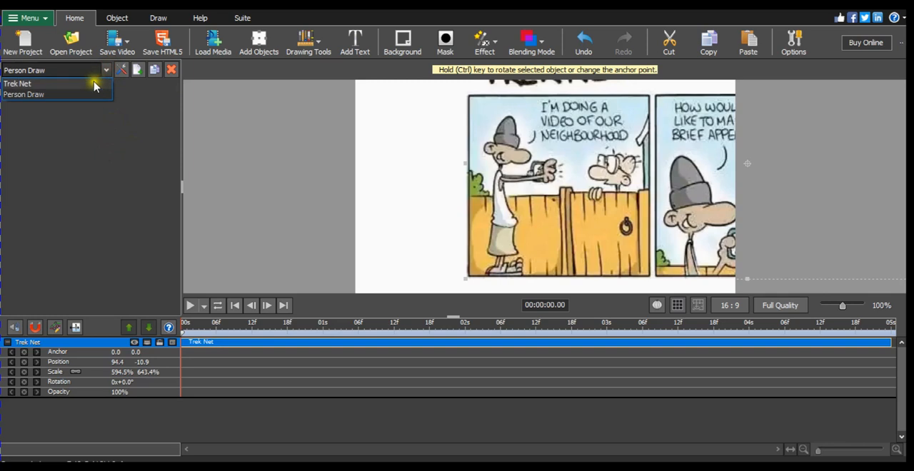
pyautogui.click(109, 148)
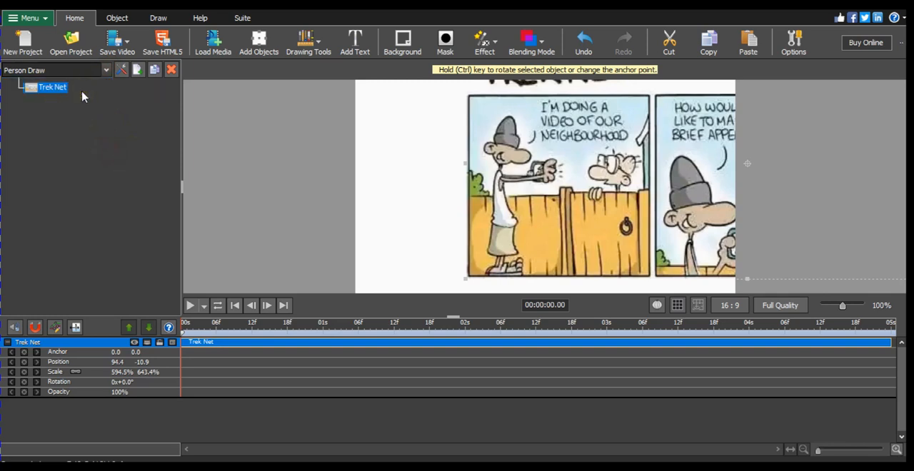
pyautogui.click(117, 19)
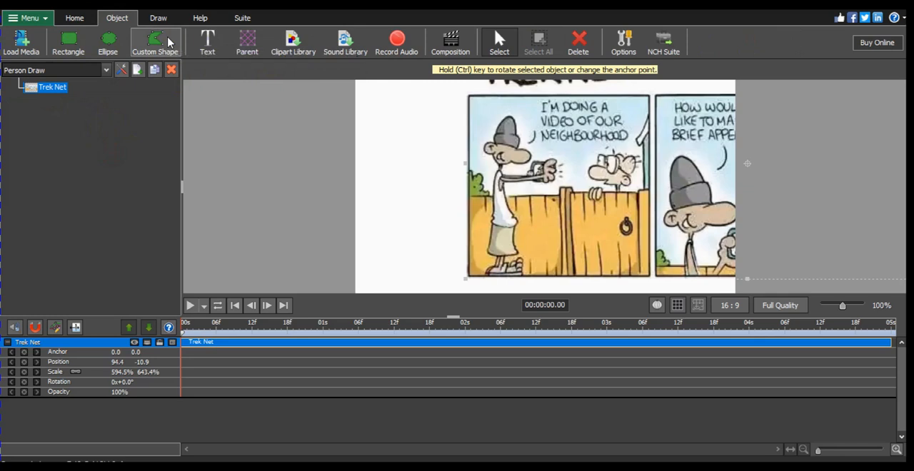
pyautogui.scroll(3, 509, 211)
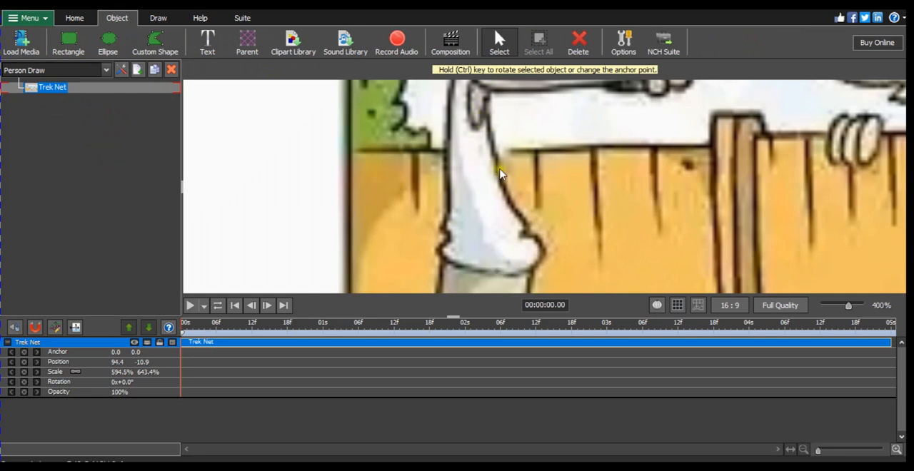
pyautogui.scroll(-1, 501, 166)
pyautogui.scroll(-3, 517, 94)
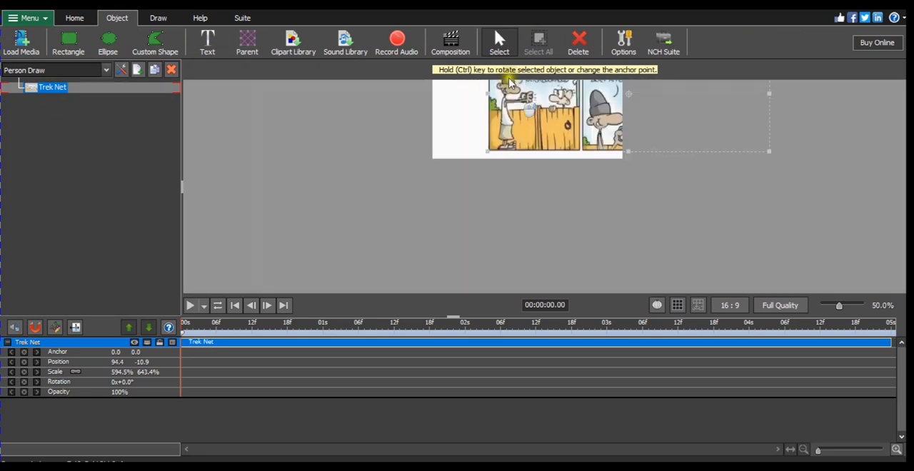
pyautogui.scroll(3, 514, 90)
pyautogui.scroll(-3, 512, 87)
pyautogui.scroll(3, 513, 87)
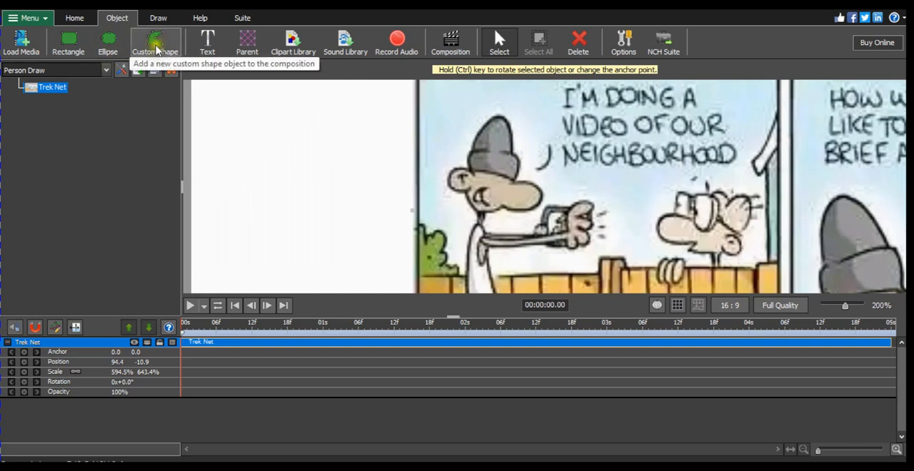
pyautogui.click(157, 18)
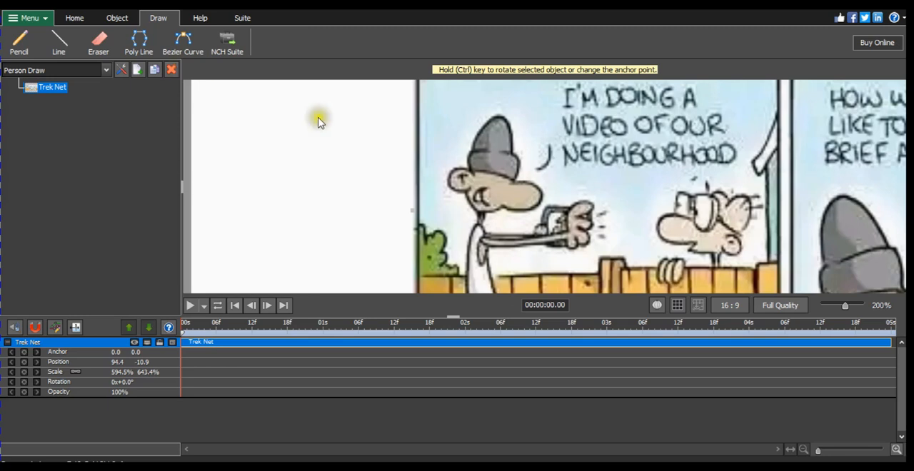
pyautogui.click(120, 18)
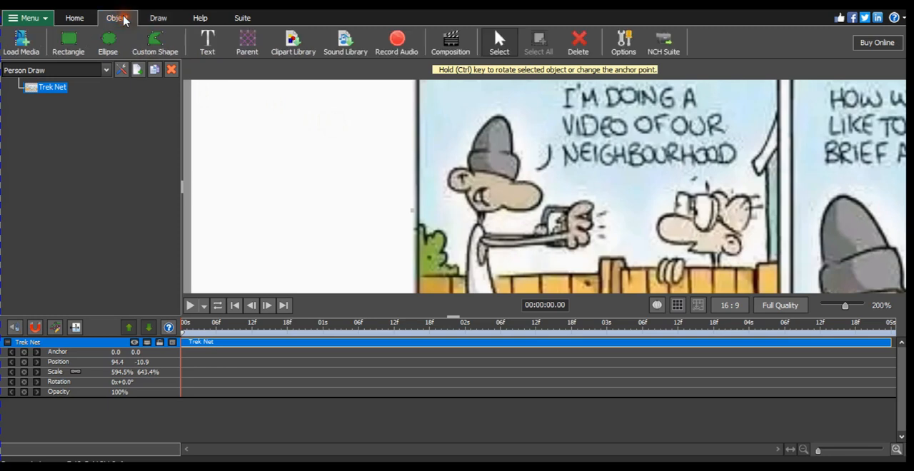
pyautogui.scroll(-2, 404, 141)
pyautogui.click(403, 142)
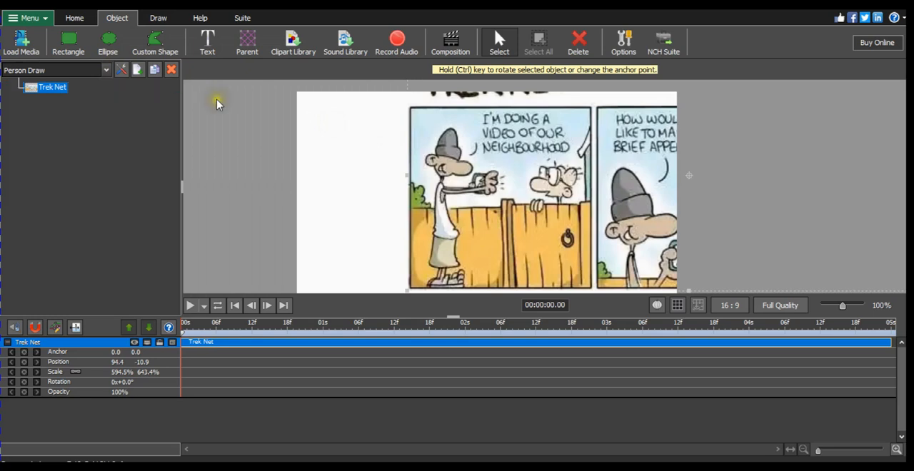
# View the Trek Net composition for comparison, and return to the Person Draw composition
pyautogui.click(105, 70)
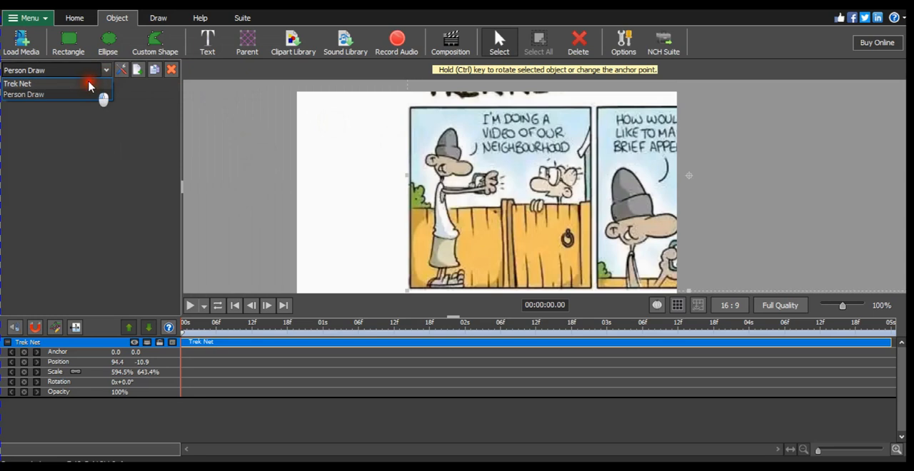
pyautogui.click(86, 83)
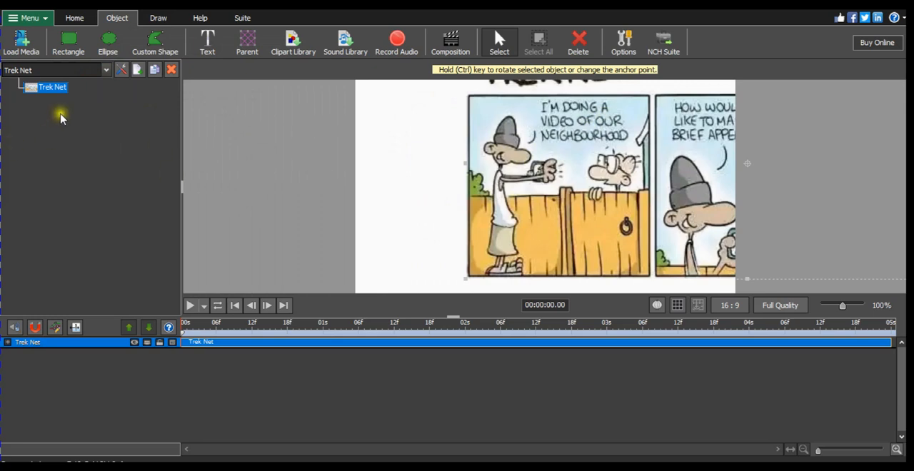
pyautogui.click(105, 70)
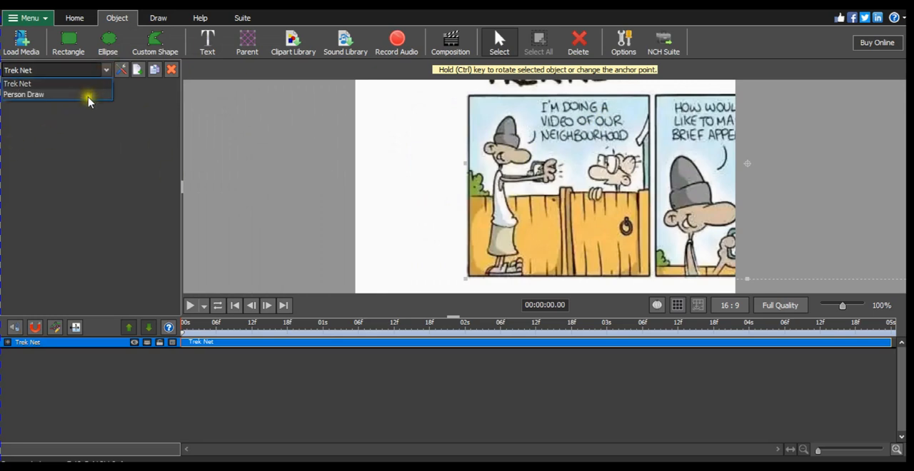
pyautogui.click(86, 91)
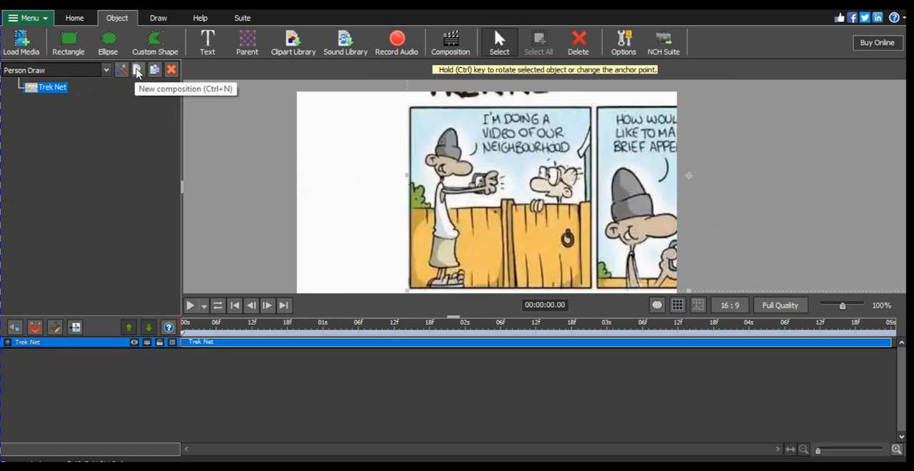
pyautogui.click(137, 71)
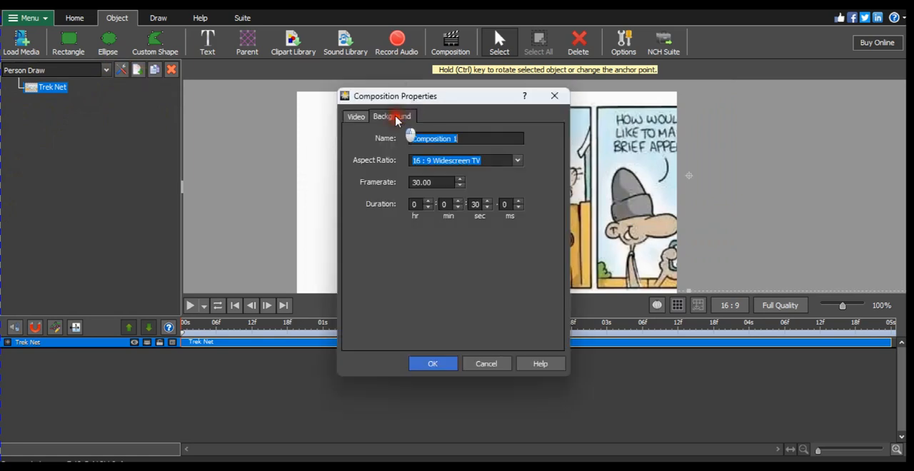
pyautogui.click(397, 117)
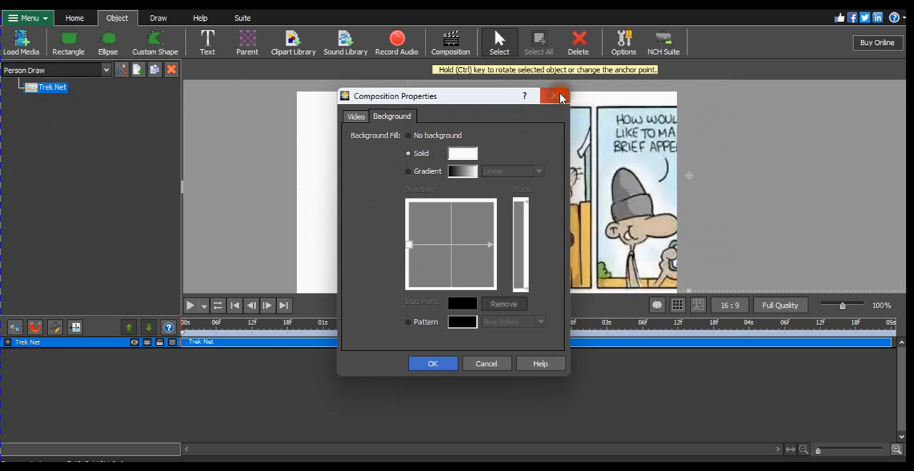
pyautogui.click(558, 97)
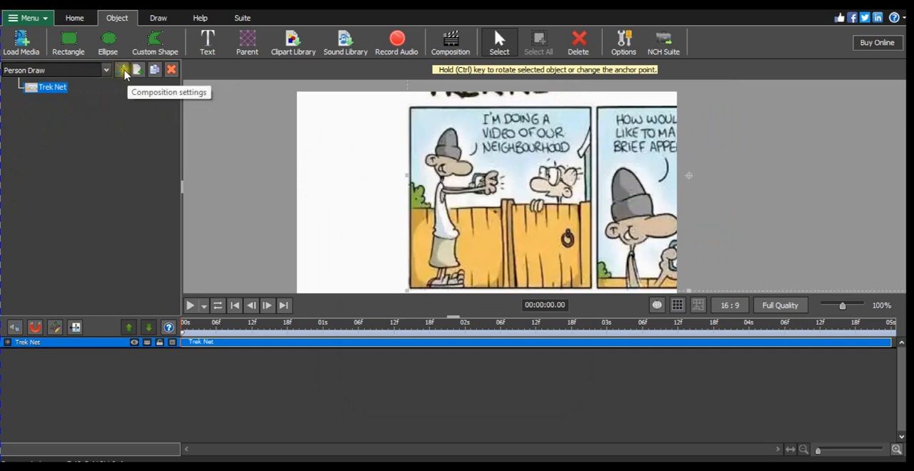
# Set the Person Draw composition's background to solid black (000000) and apply the properties
pyautogui.click(124, 74)
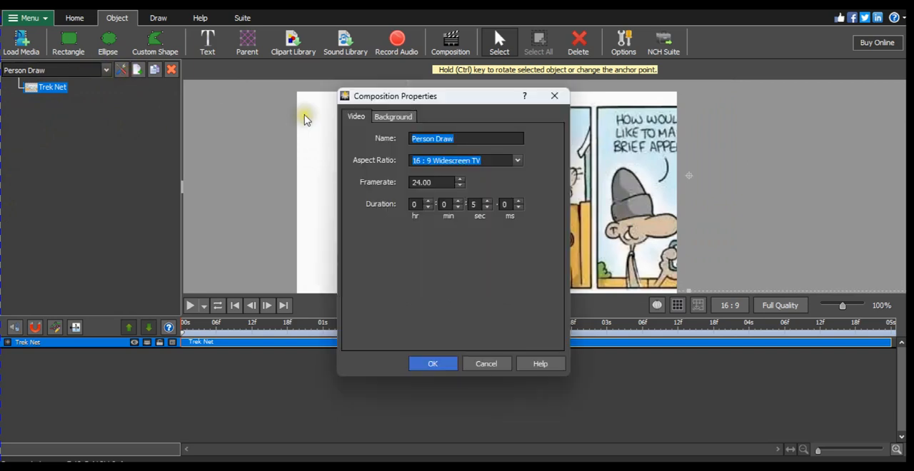
pyautogui.click(398, 119)
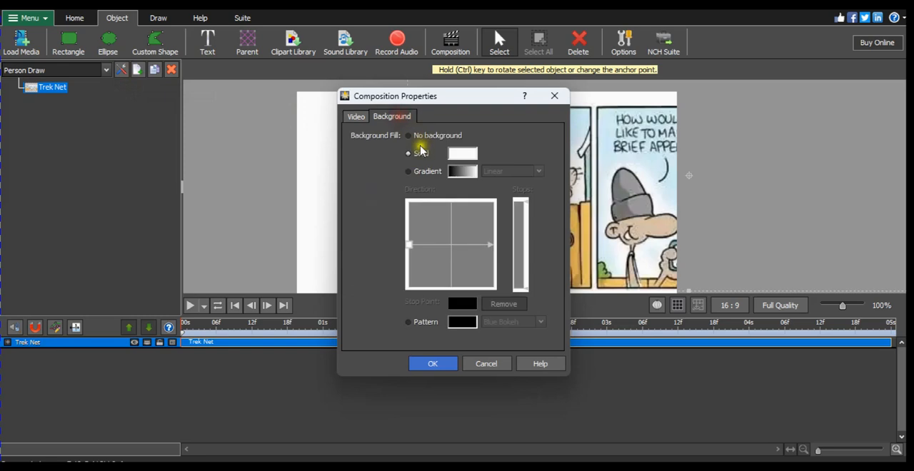
pyautogui.click(462, 154)
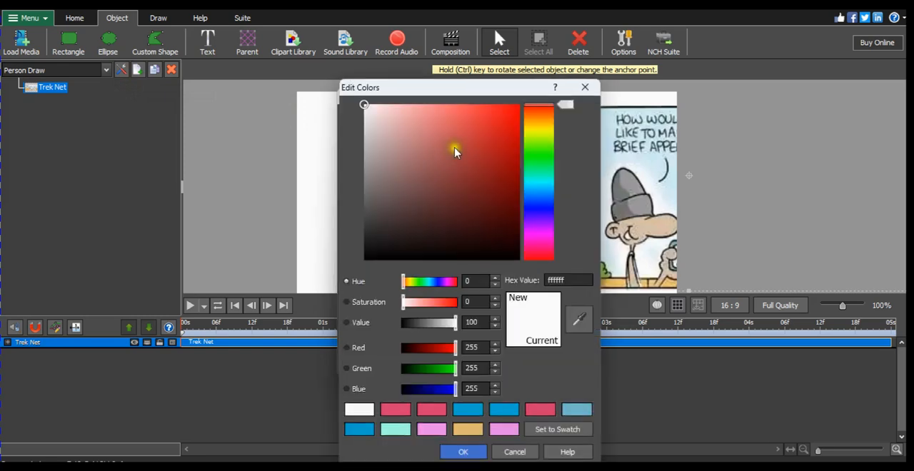
pyautogui.click(455, 452)
pyautogui.click(424, 365)
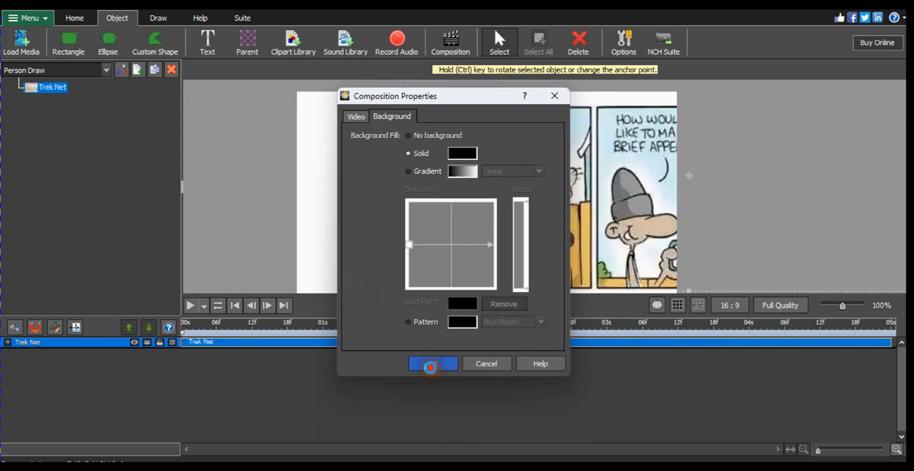